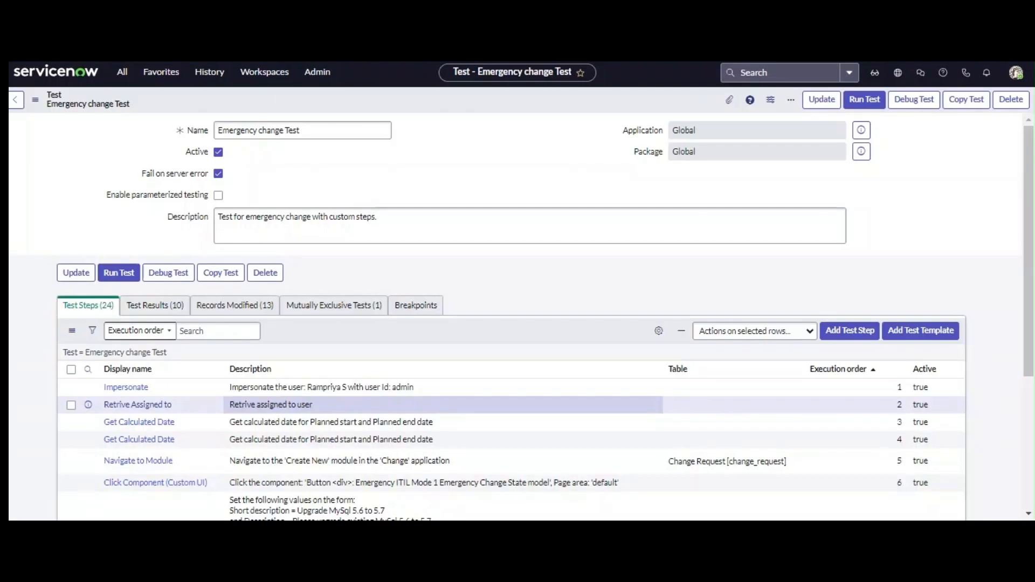
- Preview the Retrive Assigned to and both Get Calculated Date custom step configurations
{"action": "left_click", "coordinate": [89, 406]}
{"action": "left_click", "coordinate": [89, 406]}
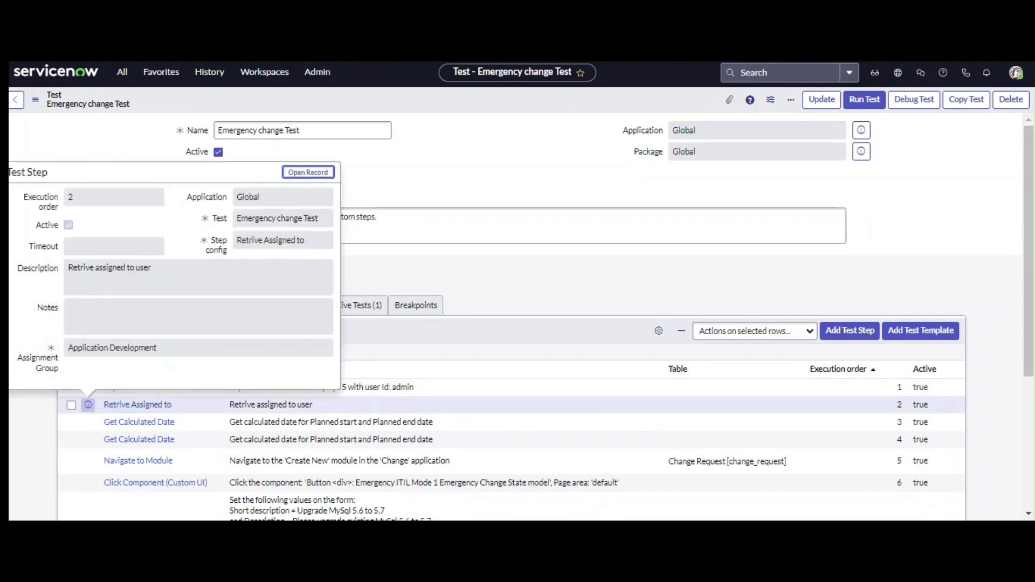
{"action": "left_click", "coordinate": [89, 423]}
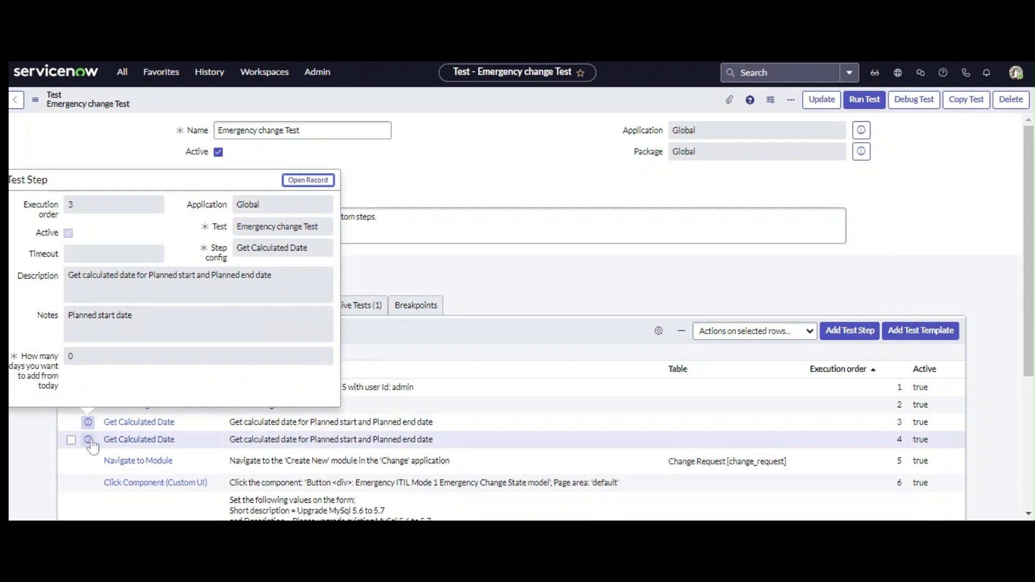
{"action": "left_click", "coordinate": [88, 441]}
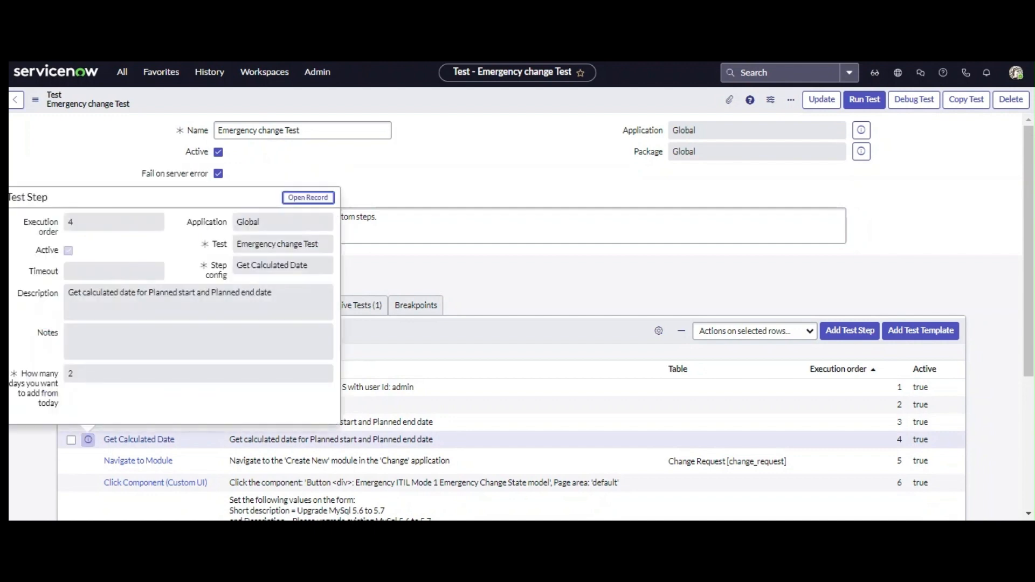
{"action": "scroll", "coordinate": [92, 459], "scroll_direction": "down", "scroll_amount": 3}
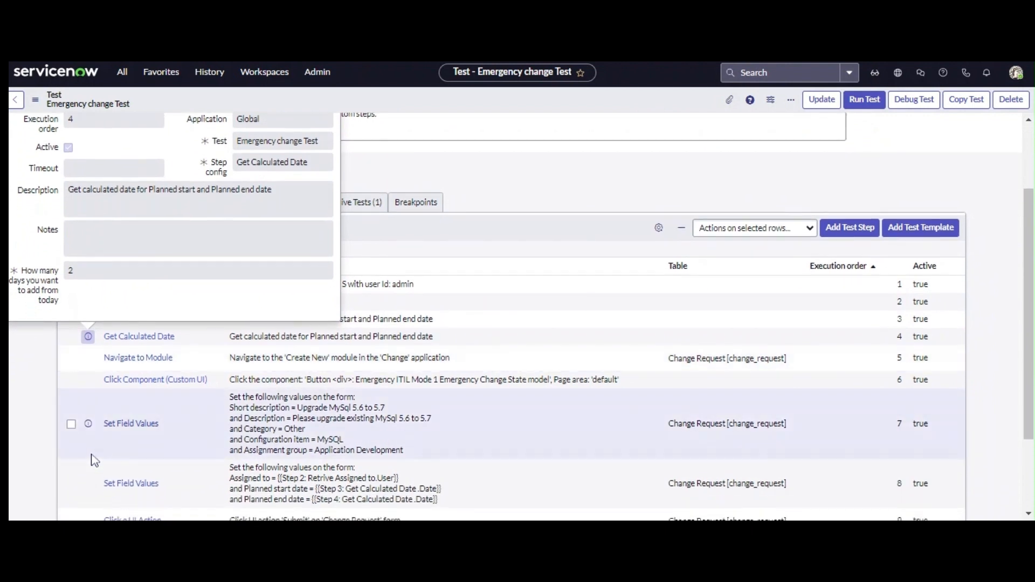
{"action": "scroll", "coordinate": [92, 459], "scroll_direction": "down", "scroll_amount": 1}
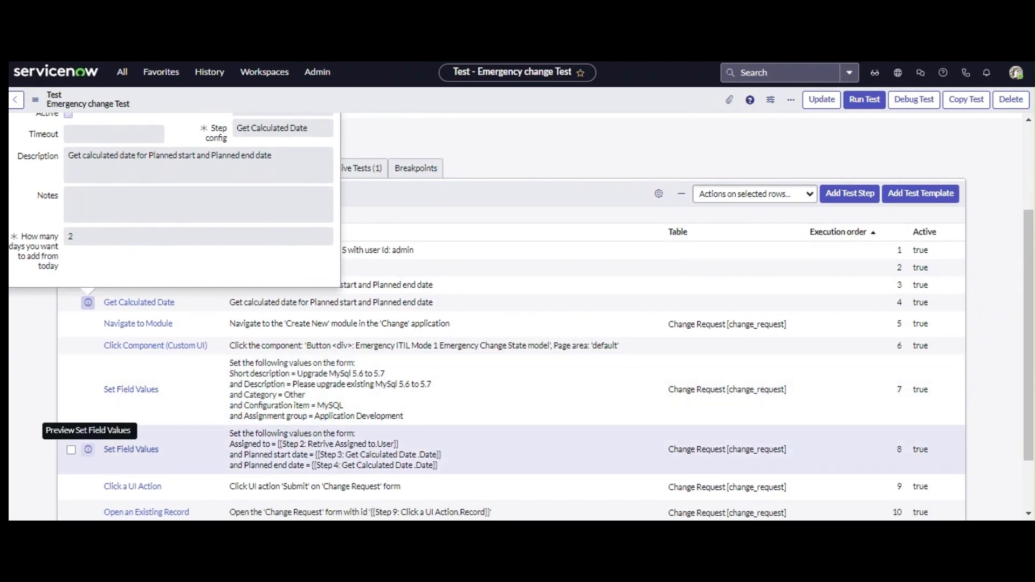
{"action": "left_click", "coordinate": [114, 455]}
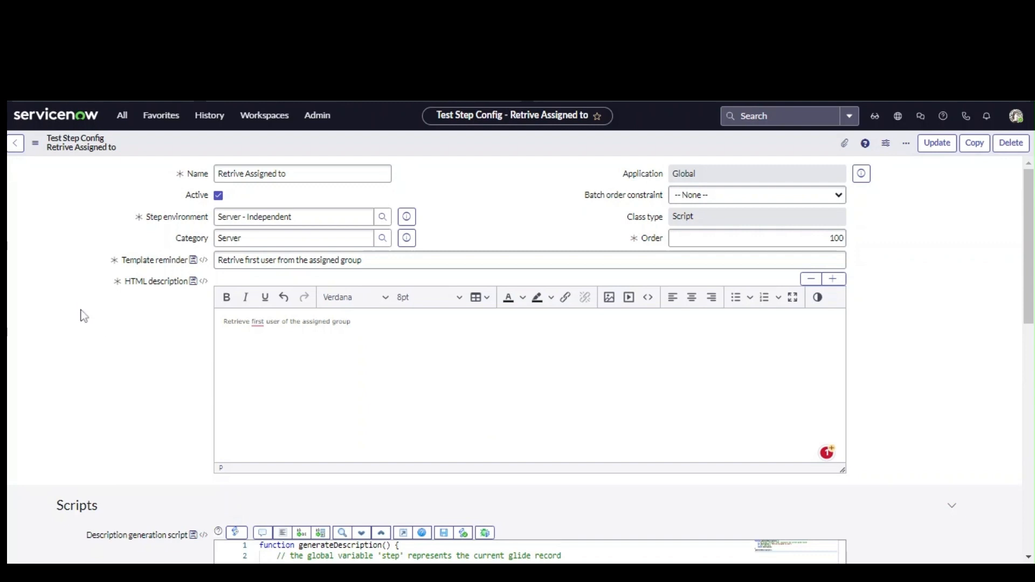
{"action": "scroll", "coordinate": [81, 316], "scroll_direction": "down", "scroll_amount": 2}
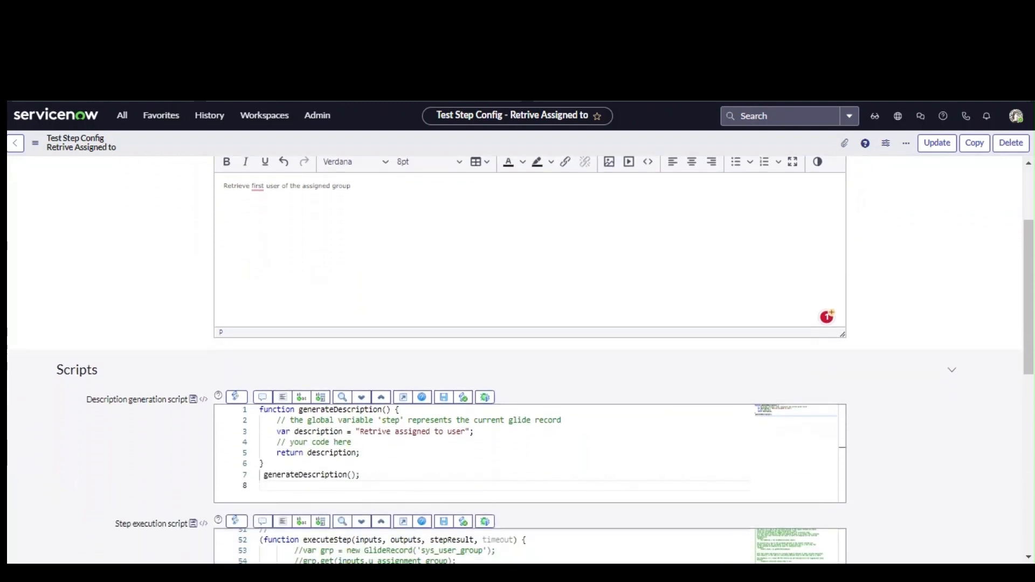
{"action": "scroll", "coordinate": [519, 360], "scroll_direction": "down", "scroll_amount": 1}
{"action": "scroll", "coordinate": [518, 361], "scroll_direction": "down", "scroll_amount": 1}
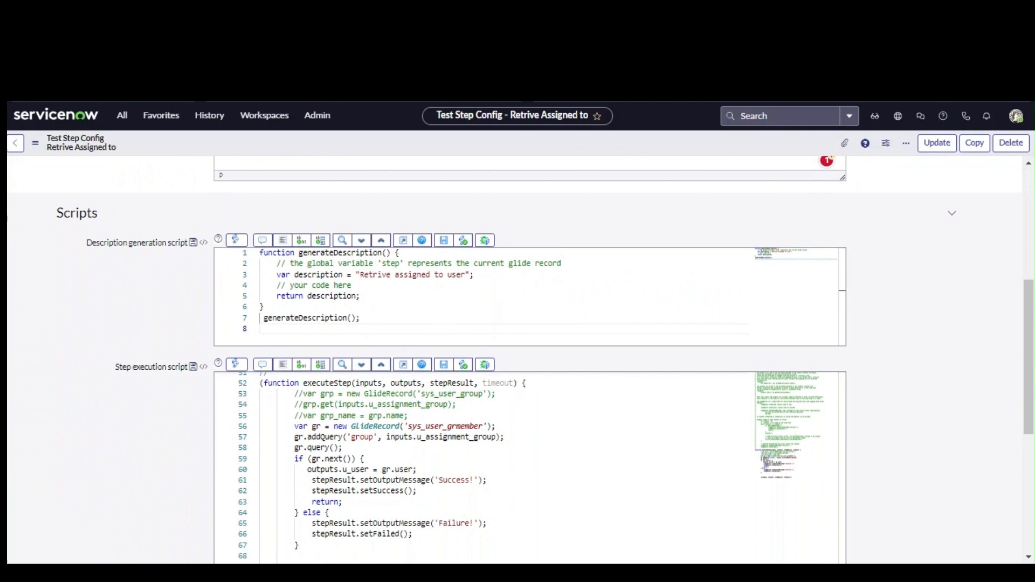
{"action": "scroll", "coordinate": [518, 360], "scroll_direction": "down", "scroll_amount": 1}
{"action": "scroll", "coordinate": [517, 360], "scroll_direction": "down", "scroll_amount": 1}
{"action": "scroll", "coordinate": [518, 360], "scroll_direction": "down", "scroll_amount": 1}
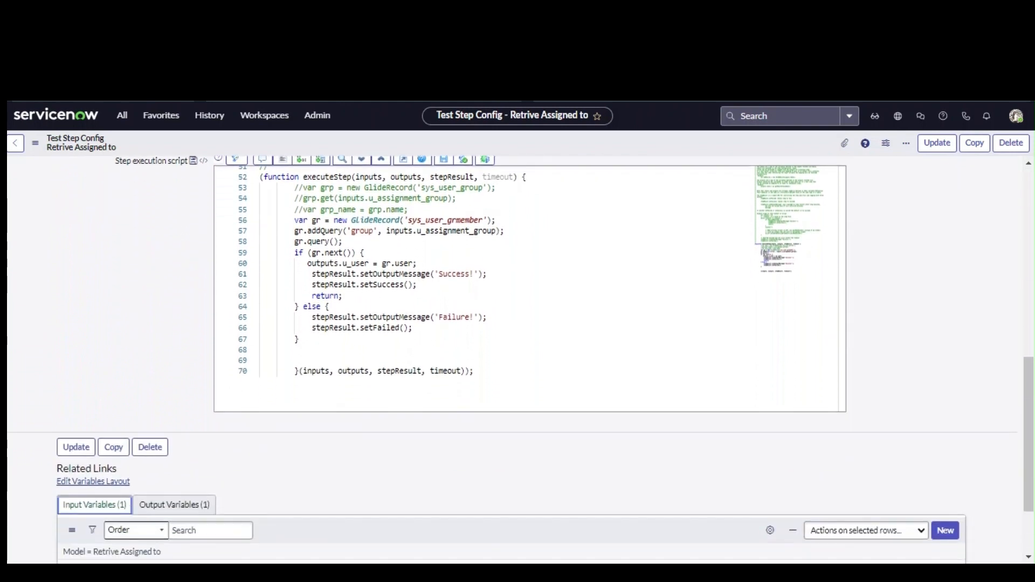
{"action": "scroll", "coordinate": [517, 360], "scroll_direction": "down", "scroll_amount": 1}
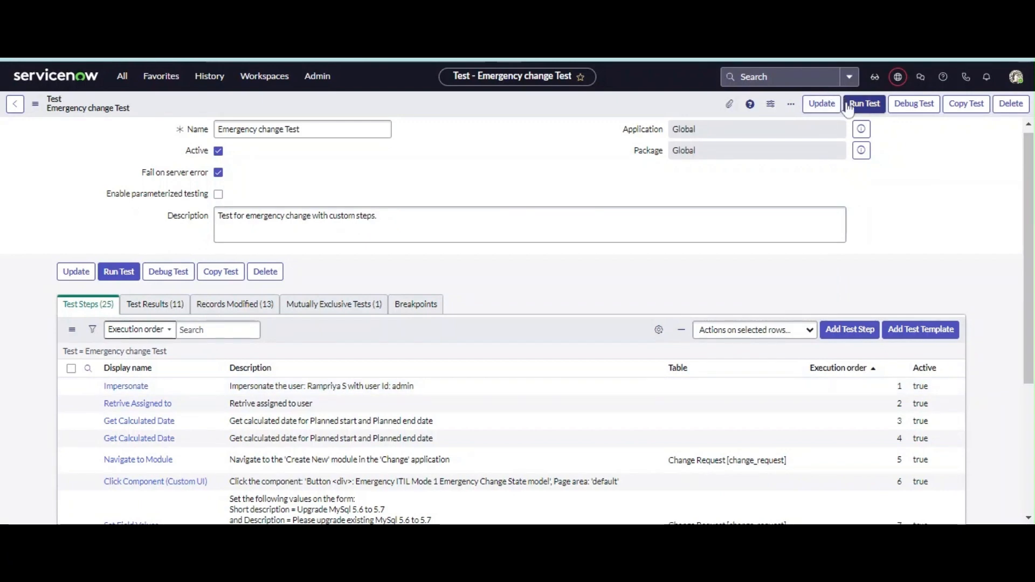
- Launch the Emergency change Test in the current Chrome client test runner
{"action": "left_click", "coordinate": [852, 105]}
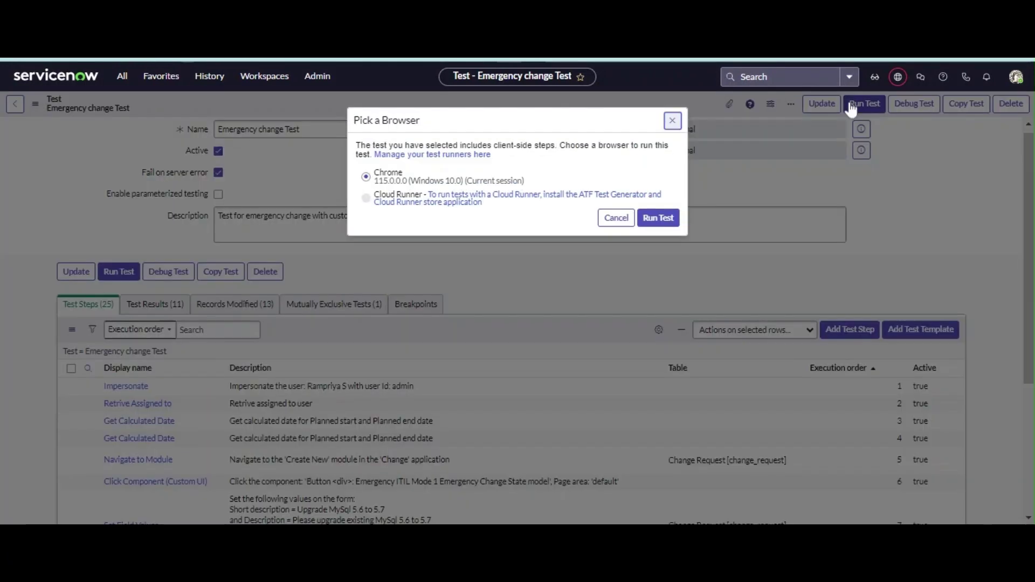
{"action": "left_click", "coordinate": [668, 215]}
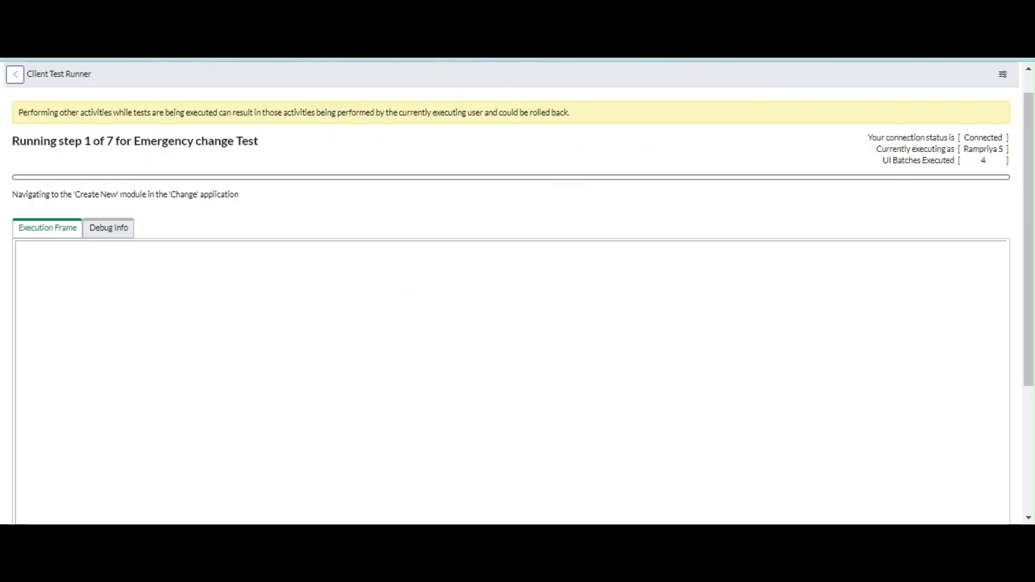
{"action": "scroll", "coordinate": [611, 141], "scroll_direction": "down", "scroll_amount": 1}
{"action": "scroll", "coordinate": [612, 144], "scroll_direction": "down", "scroll_amount": 3}
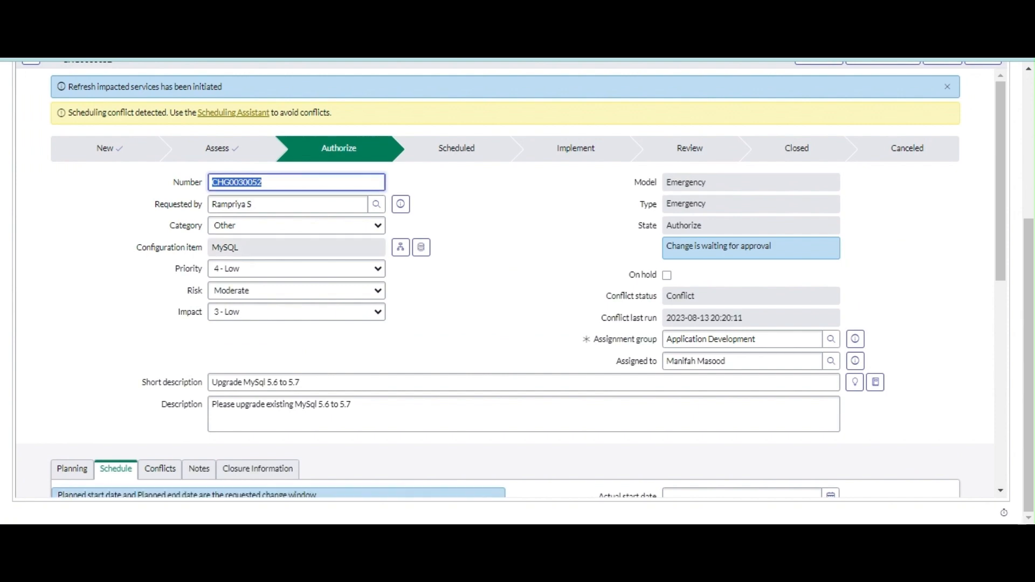
{"action": "scroll", "coordinate": [517, 283], "scroll_direction": "down", "scroll_amount": 2}
{"action": "scroll", "coordinate": [518, 283], "scroll_direction": "down", "scroll_amount": 1}
{"action": "scroll", "coordinate": [518, 283], "scroll_direction": "down", "scroll_amount": 5}
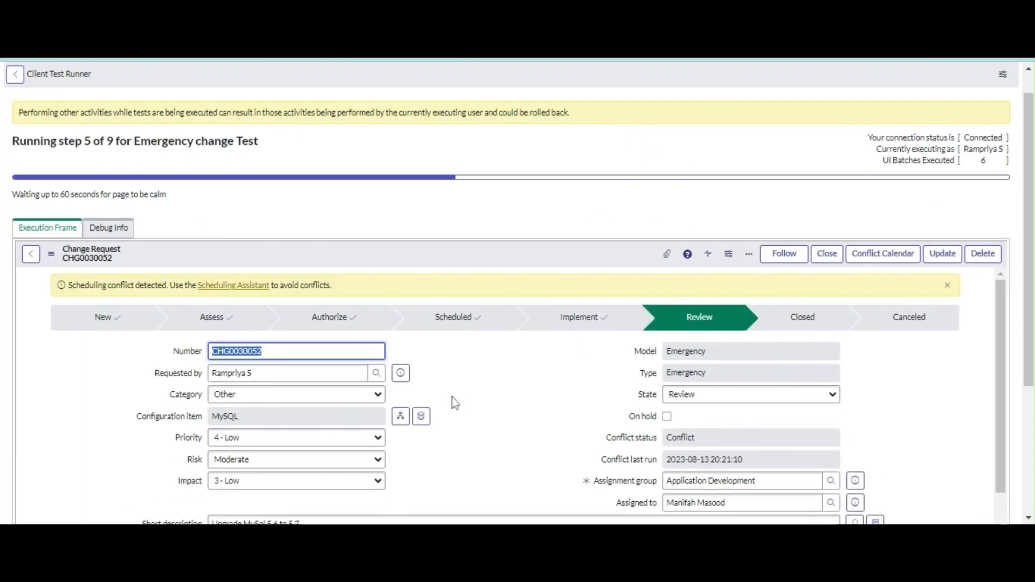
{"action": "scroll", "coordinate": [453, 402], "scroll_direction": "down", "scroll_amount": 3}
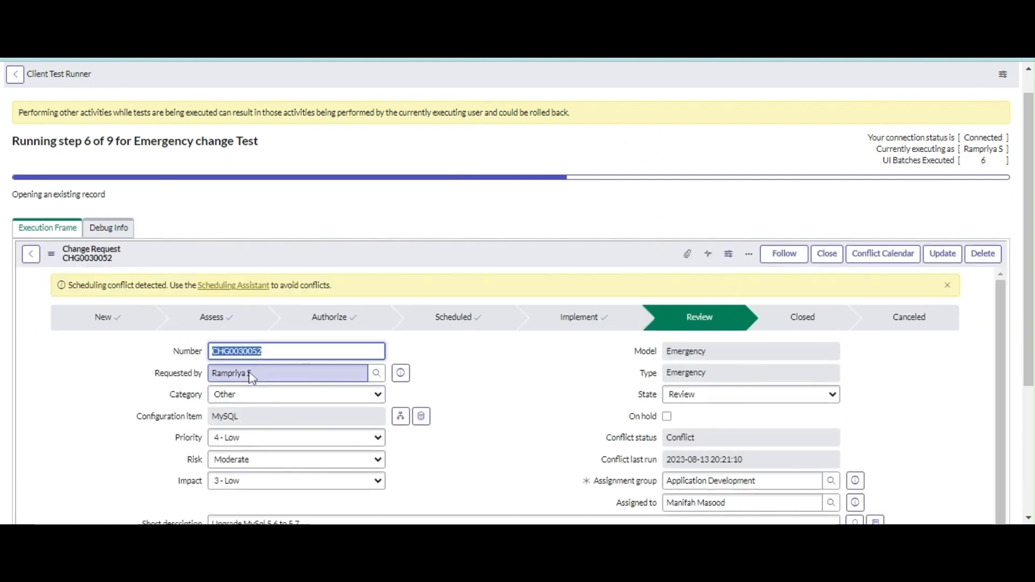
{"action": "scroll", "coordinate": [547, 408], "scroll_direction": "down", "scroll_amount": 2}
{"action": "scroll", "coordinate": [547, 408], "scroll_direction": "down", "scroll_amount": 5}
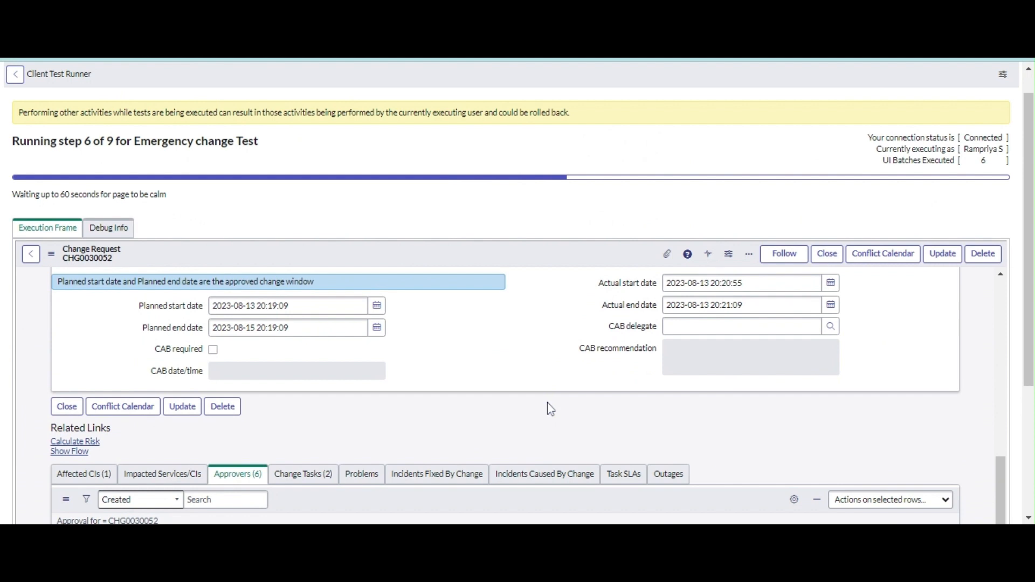
{"action": "scroll", "coordinate": [547, 408], "scroll_direction": "down", "scroll_amount": 1}
{"action": "scroll", "coordinate": [469, 387], "scroll_direction": "up", "scroll_amount": 1}
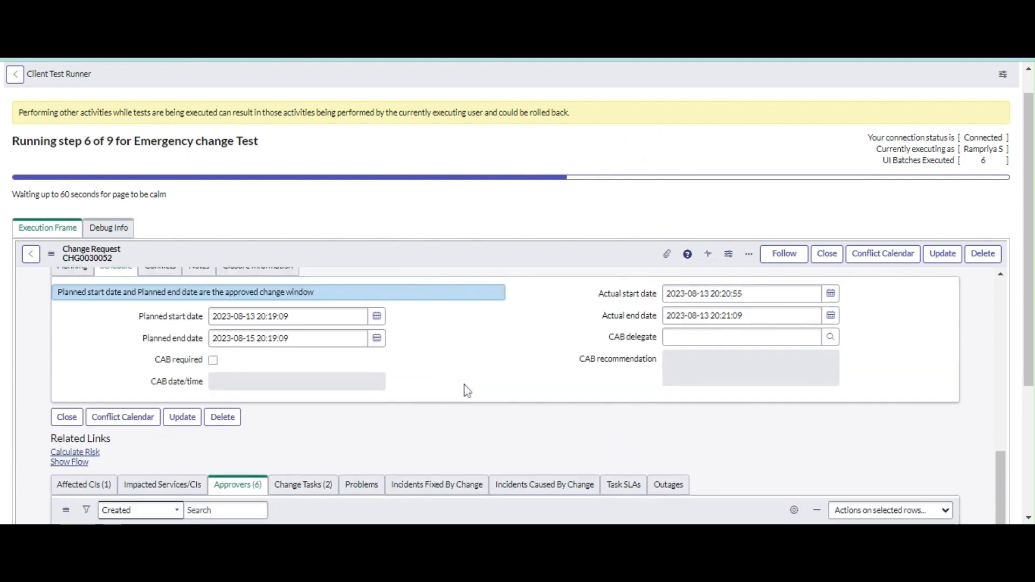
{"action": "scroll", "coordinate": [465, 387], "scroll_direction": "up", "scroll_amount": 2}
- View the Closure Information showing close code Successful and notes 'Implemented successfully'
{"action": "left_click", "coordinate": [296, 365]}
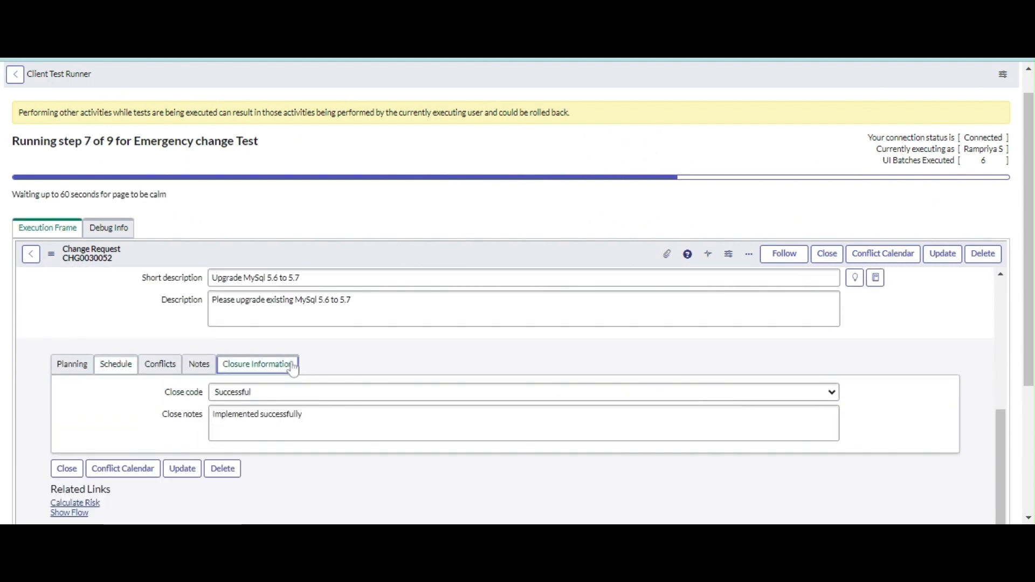